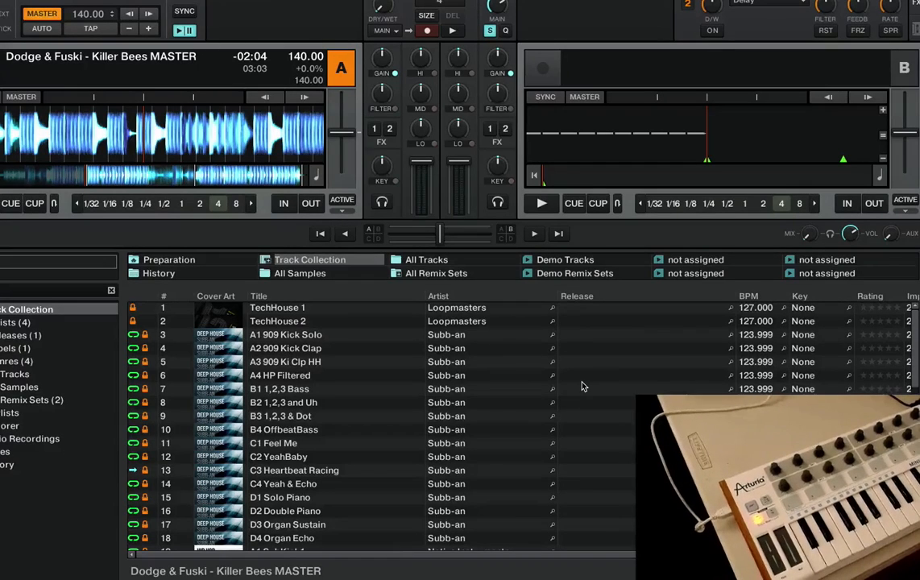
Jump Killer Bees on deck A back to an earlier position via the overview stripe
{"action": "left_click", "coordinate": [65, 178]}
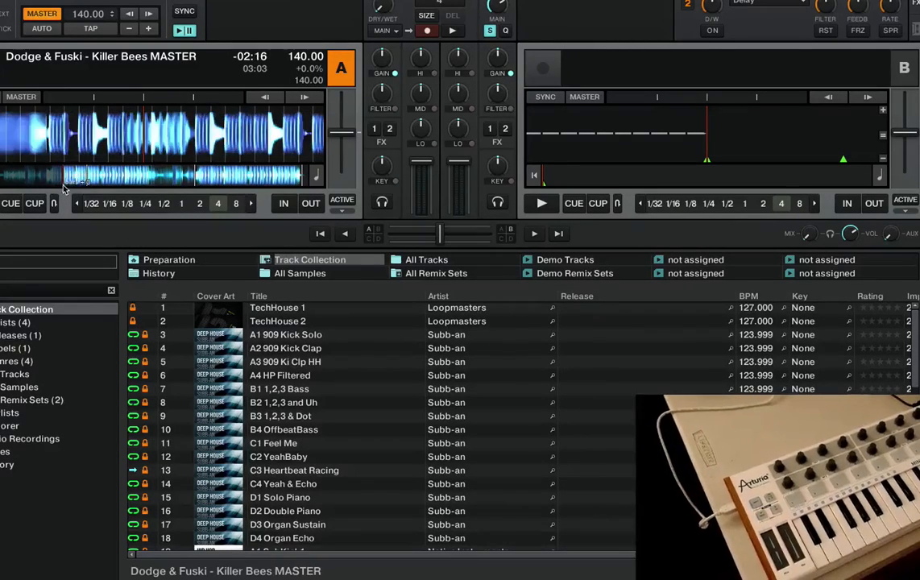
{"action": "left_click", "coordinate": [49, 177]}
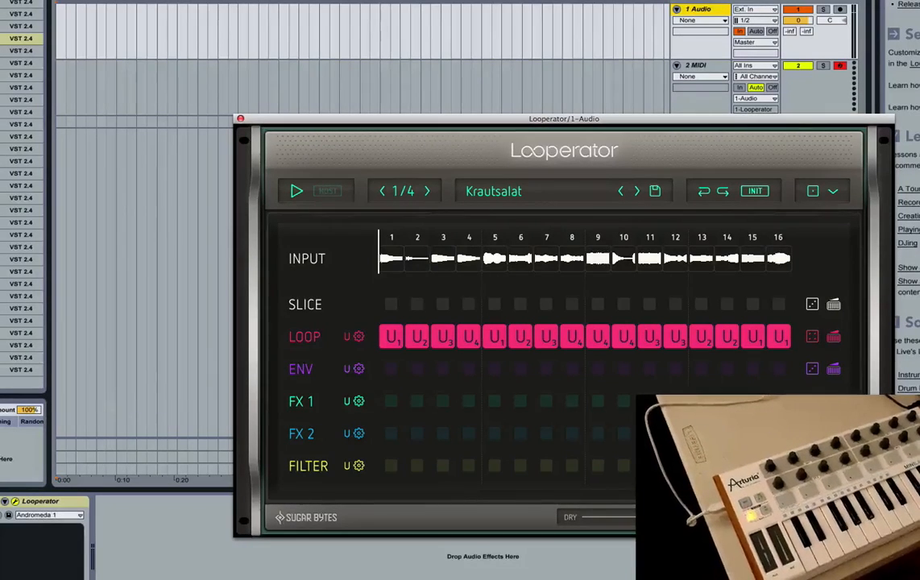
Look through Looperator's preset browser and close it without changing the Krautsalat pattern
{"action": "left_click", "coordinate": [459, 176]}
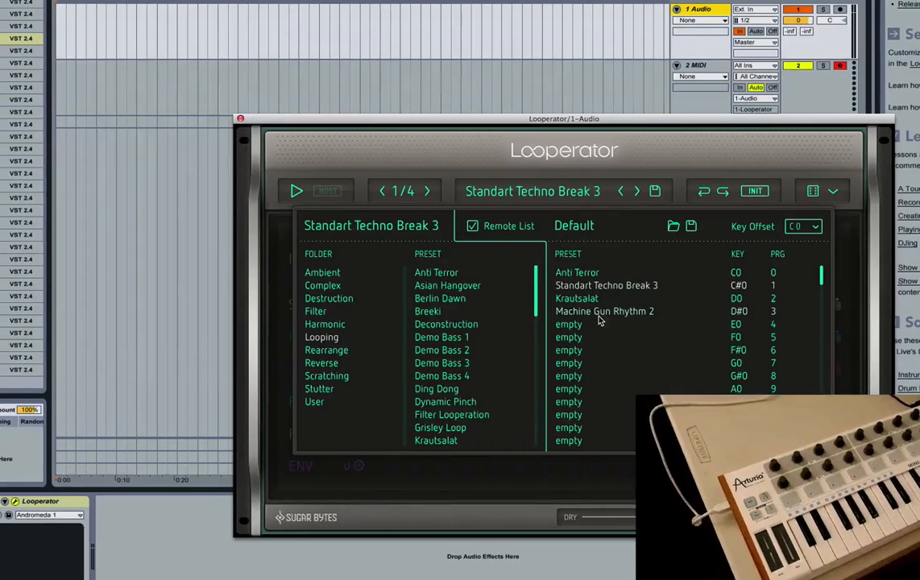
{"action": "left_click", "coordinate": [516, 191]}
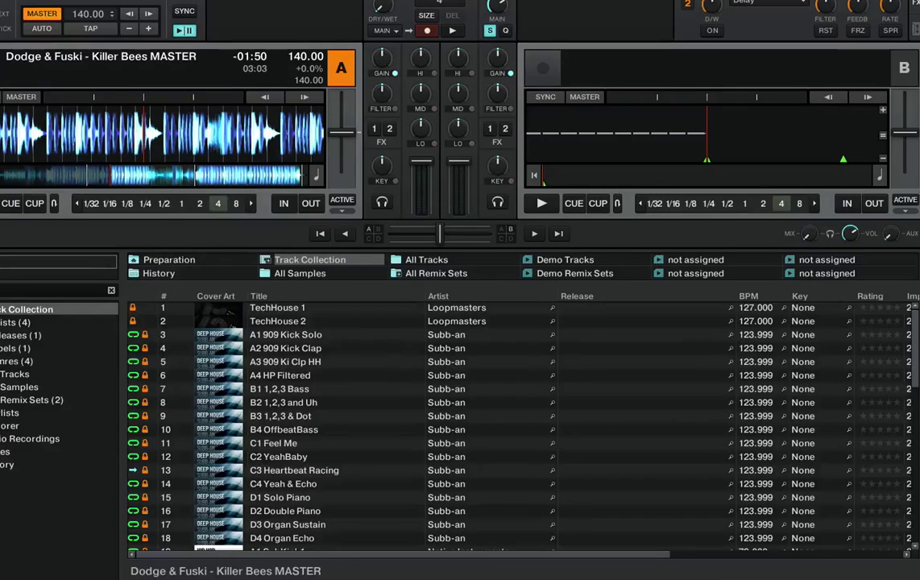
Confirm Soundflower (64ch) audio setup and switch on Send MIDI Clock in Traktor's preferences
{"action": "key", "text": "ctrl+comma"}
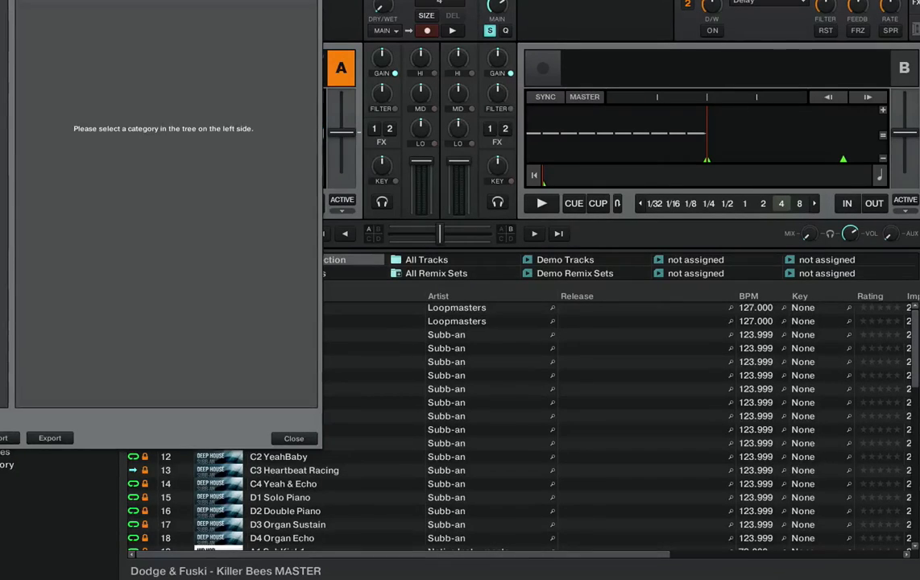
{"action": "left_click", "coordinate": [4, 16]}
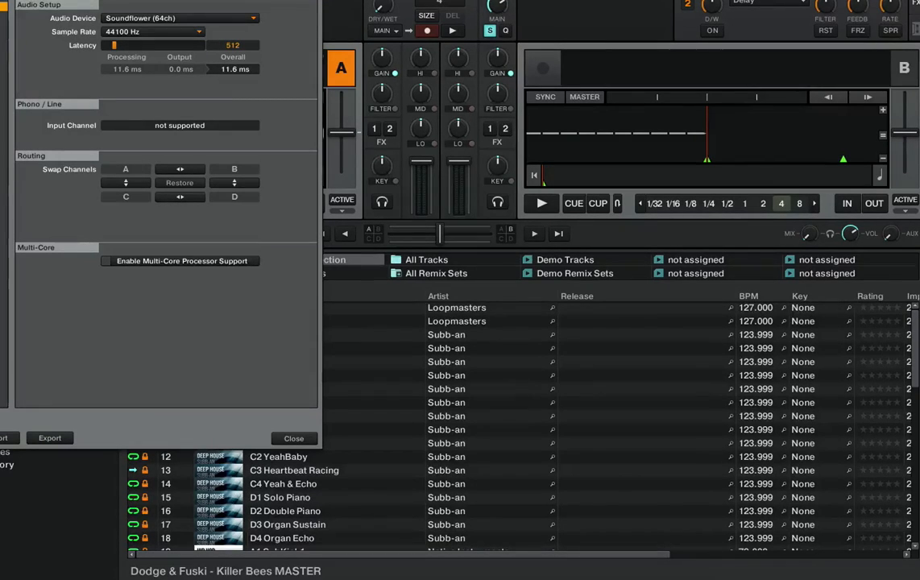
{"action": "left_click", "coordinate": [4, 44]}
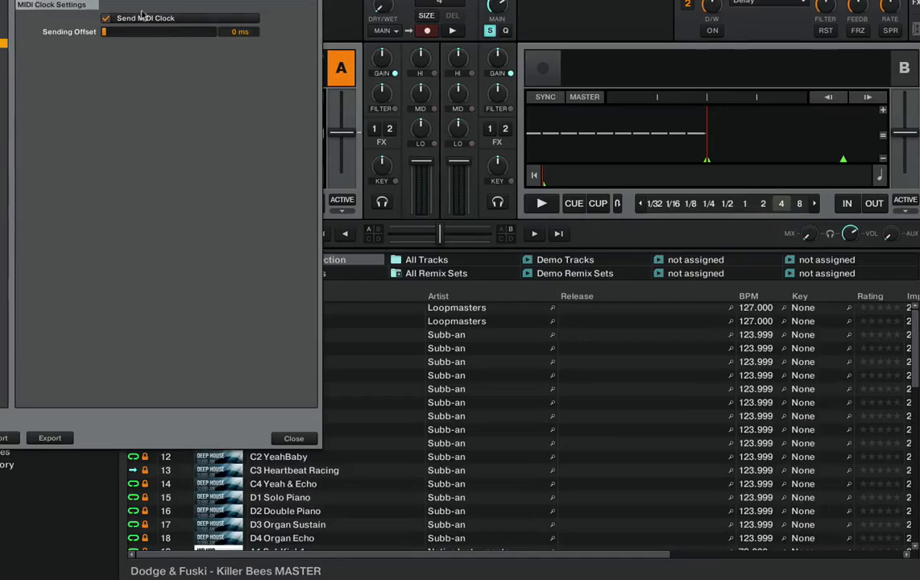
{"action": "left_click", "coordinate": [106, 19]}
Check the Controller Manager Out-Port stays on Traktor Virtual Output, then leave preferences
{"action": "left_click", "coordinate": [5, 253]}
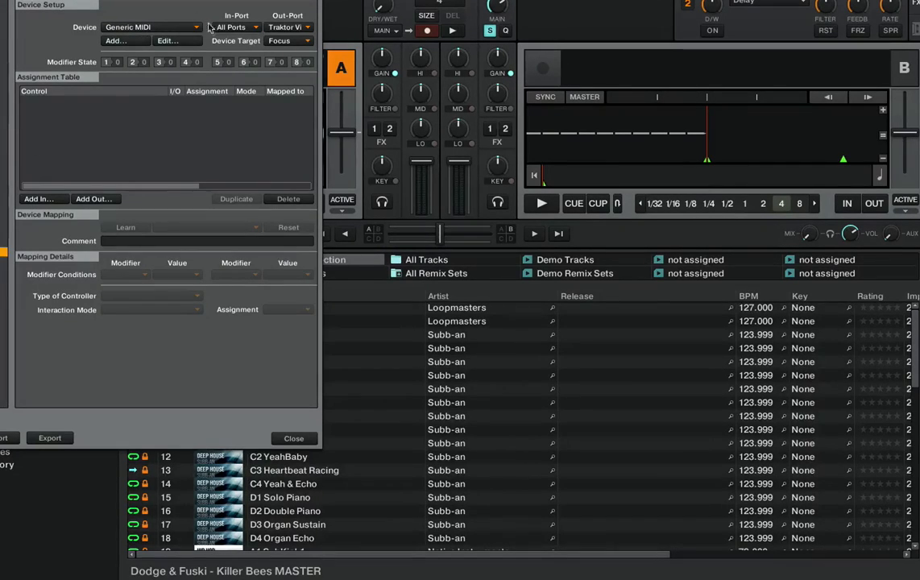
{"action": "left_click", "coordinate": [287, 28]}
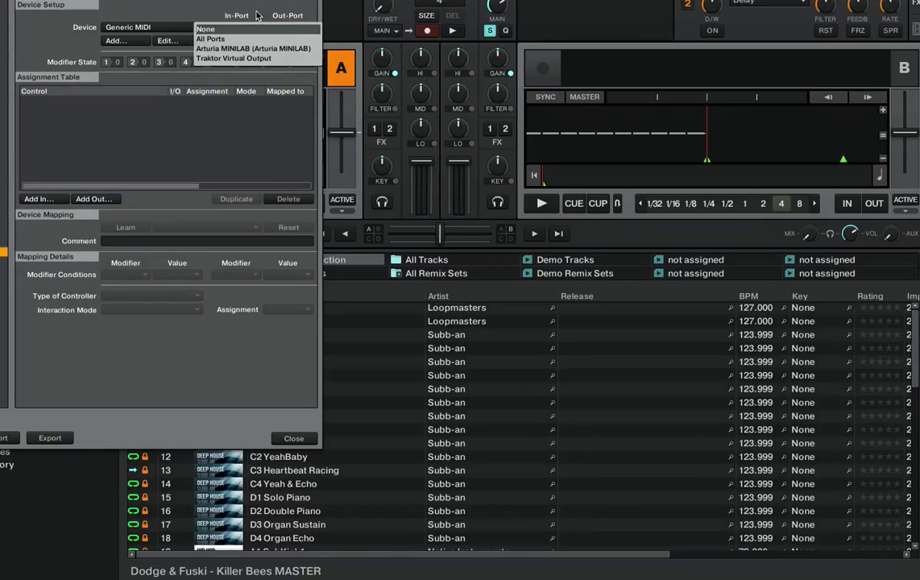
{"action": "left_click", "coordinate": [171, 10]}
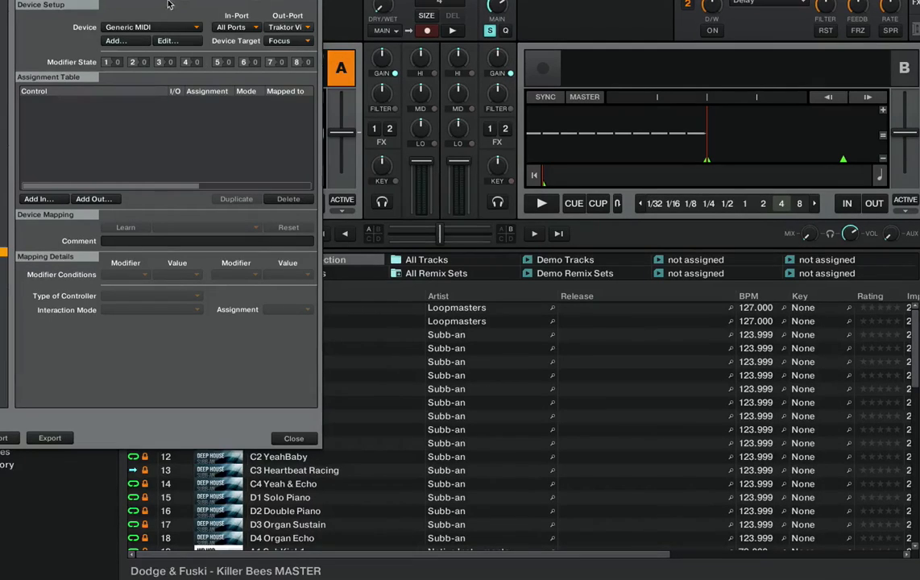
{"action": "key", "text": "Escape"}
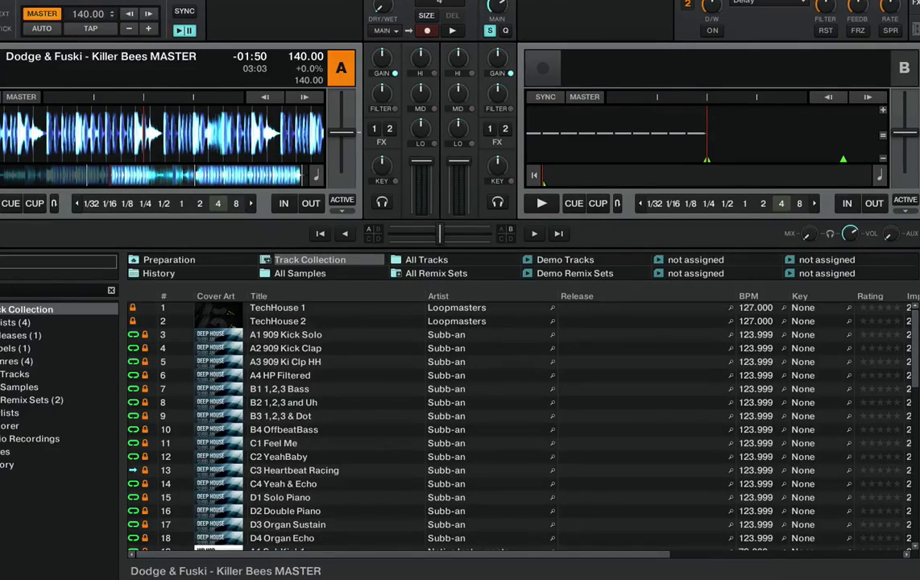
{"action": "key", "text": "ctrl+comma"}
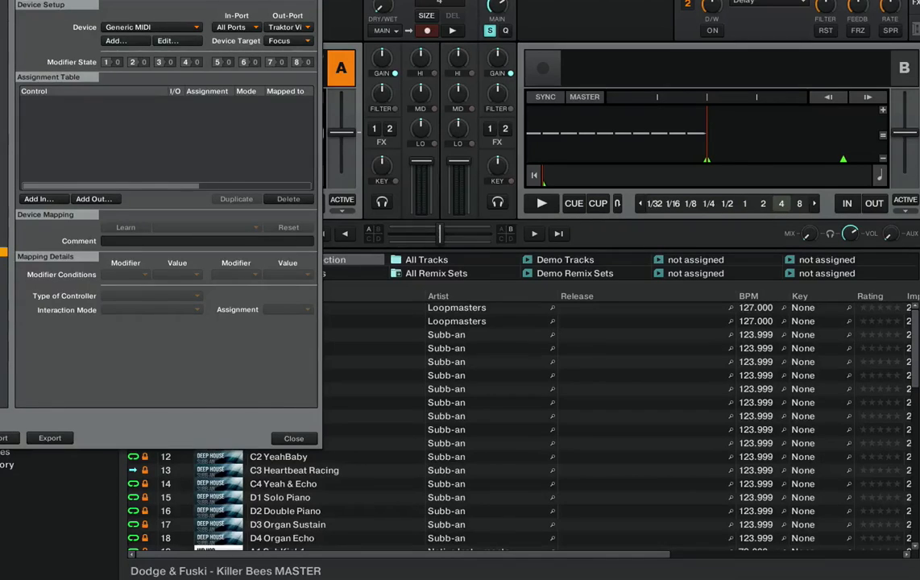
{"action": "key", "text": "Escape"}
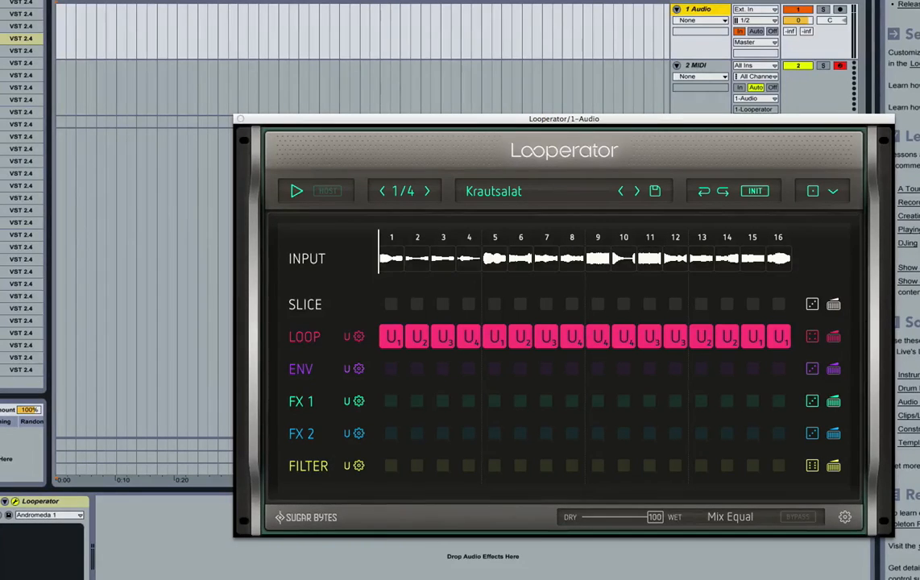
Arrange Live's Preferences beside Looperator, check Soundflowerbed, and show the MIDI/Sync settings
{"action": "key", "text": "ctrl+comma"}
{"action": "left_click_drag", "start_coordinate": [339, 89], "coordinate": [157, 67]}
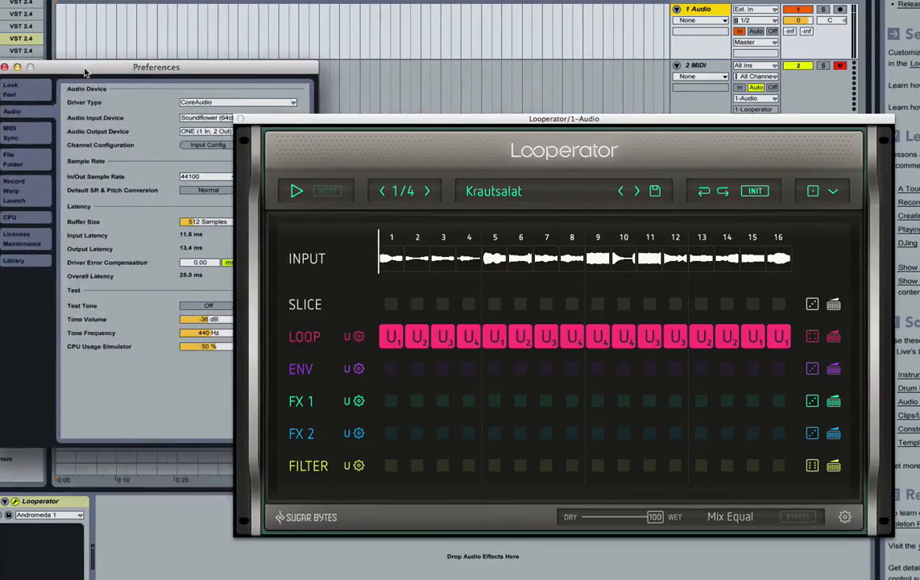
{"action": "left_click_drag", "start_coordinate": [274, 121], "coordinate": [438, 127]}
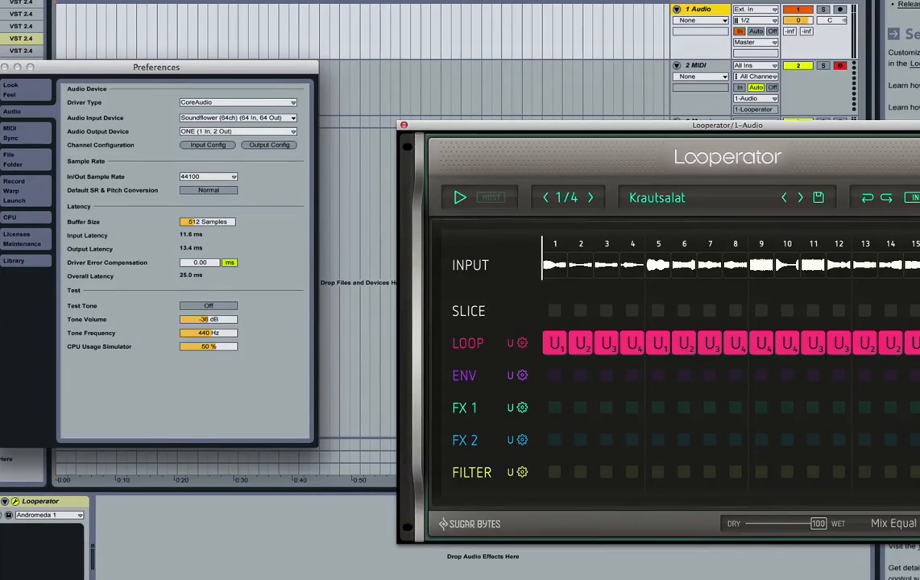
{"action": "left_click", "coordinate": [903, 4]}
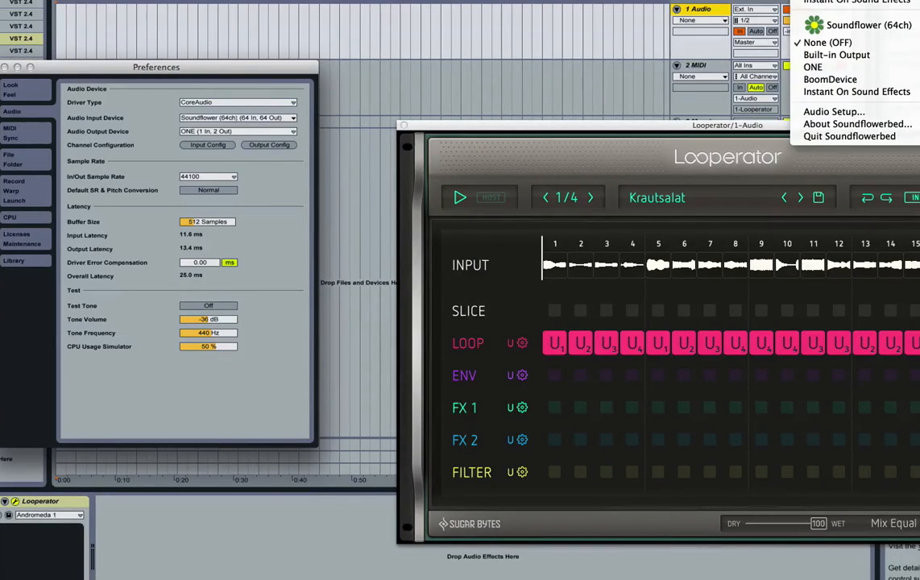
{"action": "left_click", "coordinate": [484, 48]}
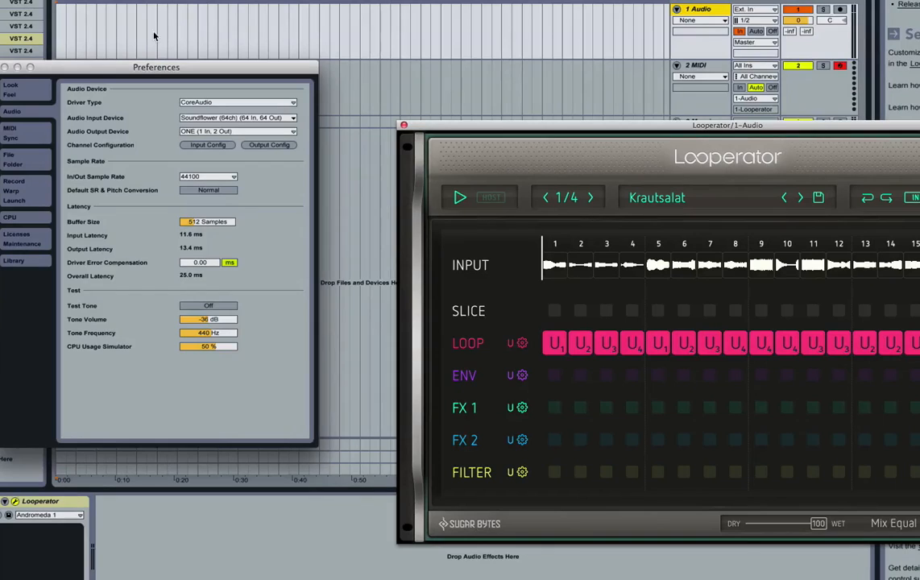
{"action": "left_click", "coordinate": [32, 116]}
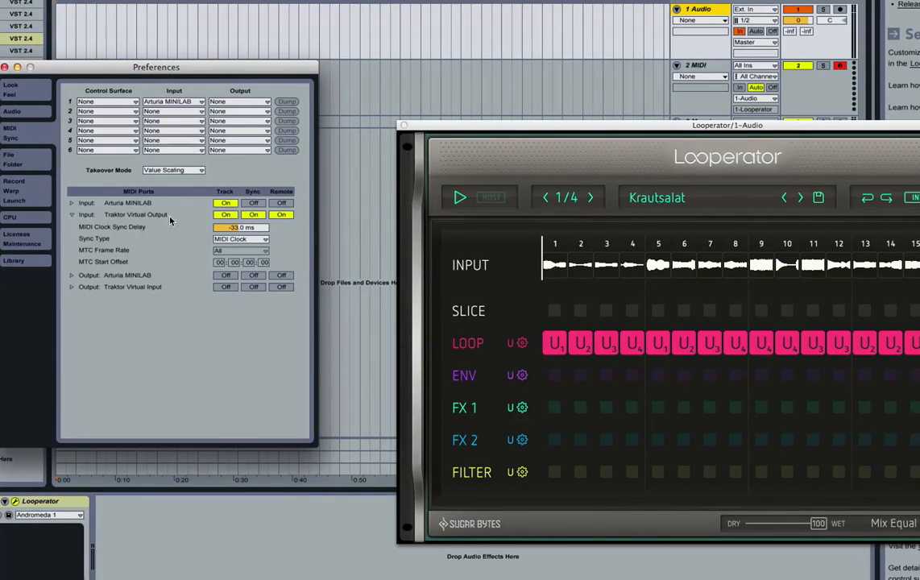
Close Ableton Live's Preferences window
{"action": "left_click", "coordinate": [5, 68]}
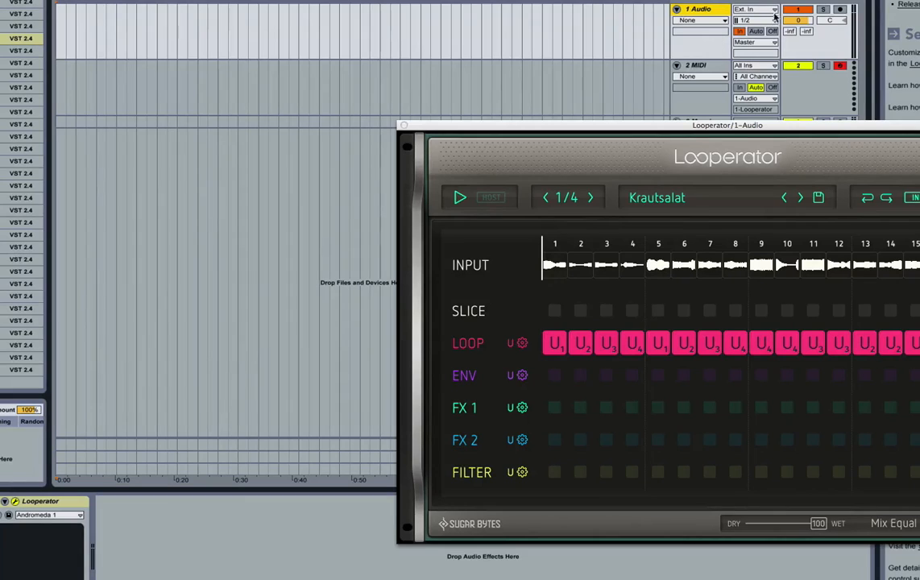